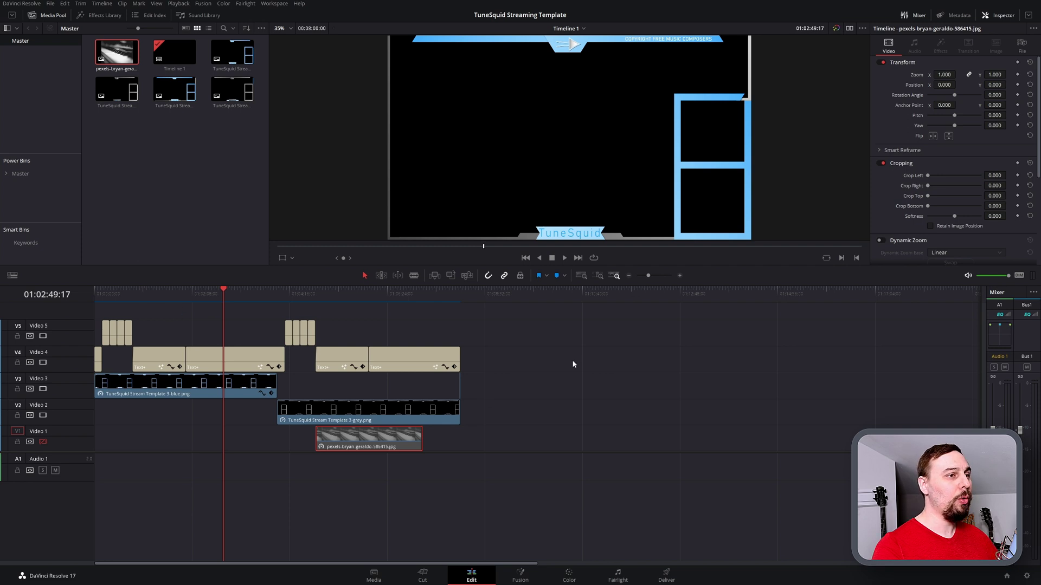
Re-enable Video 1 and rotate the piano background clip to 189.62°
left_click(350, 295)
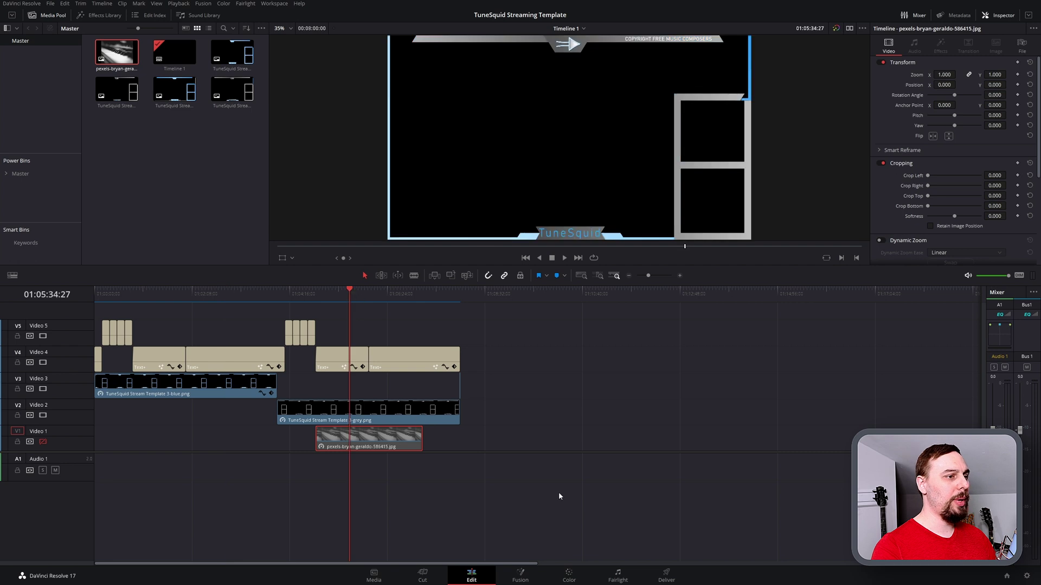
left_click(43, 442)
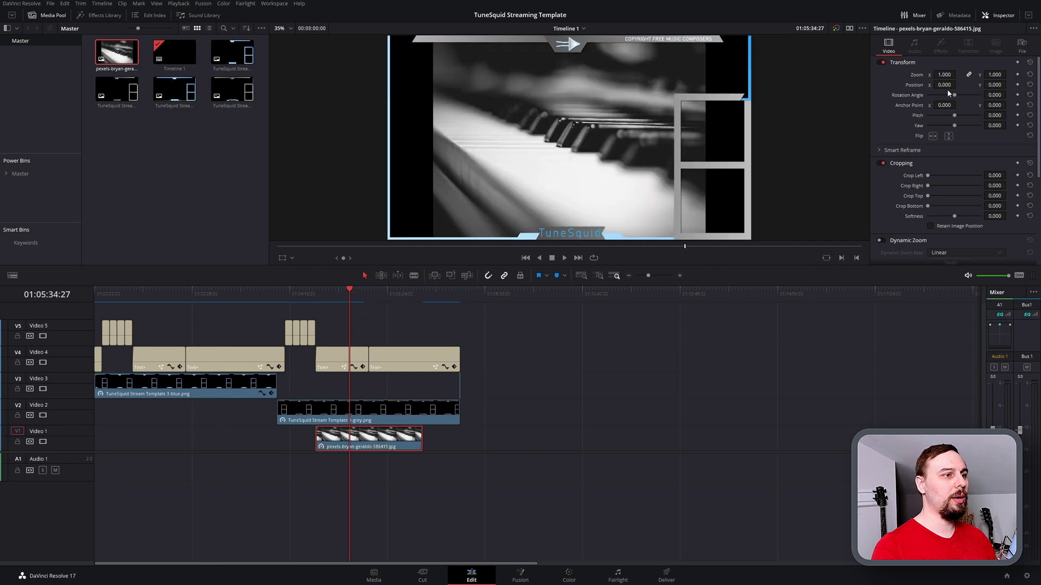
left_click_drag(954, 95, 968, 95)
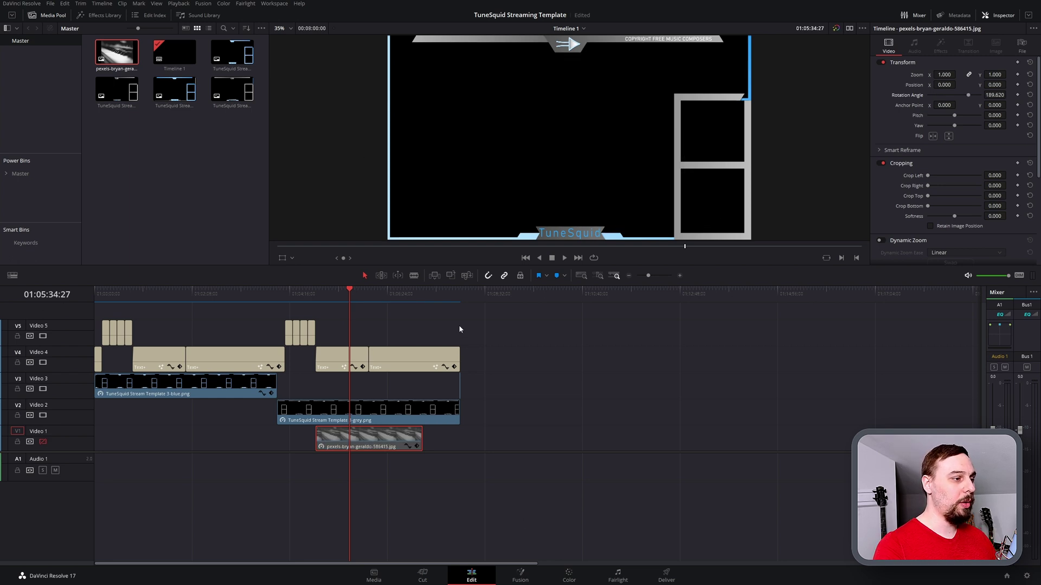
Scrub back to the blue template frame and zoom the timeline in and back out
left_click_drag(274, 294, 302, 293)
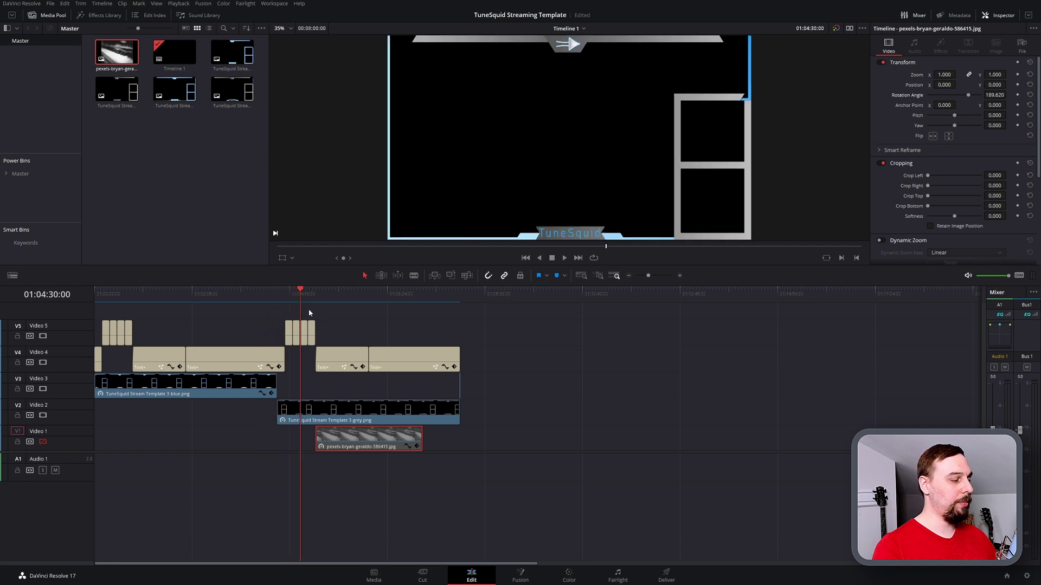
key("ctrl+equal")
key("ctrl+equal")
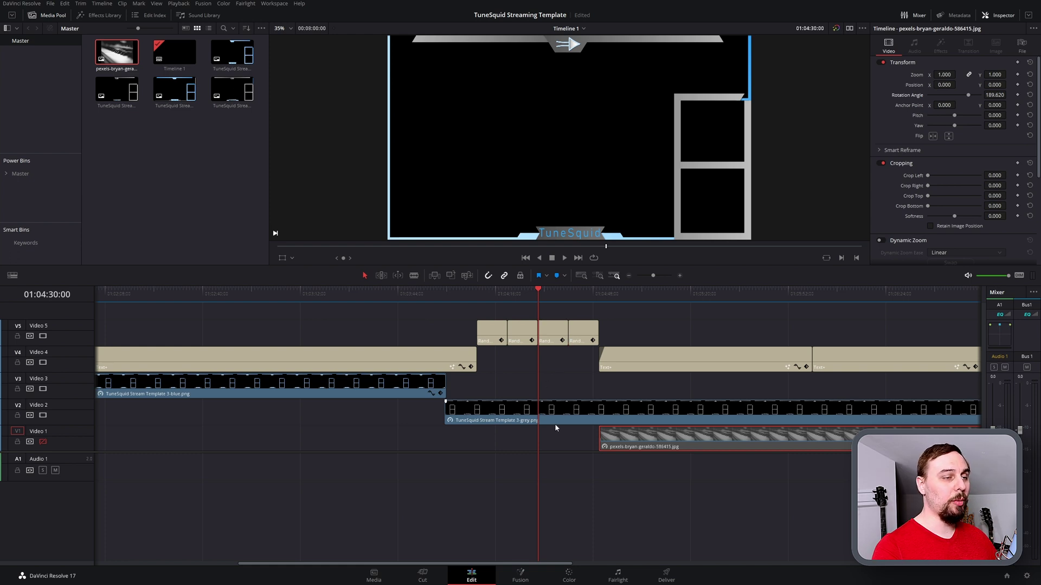
key("ctrl+minus")
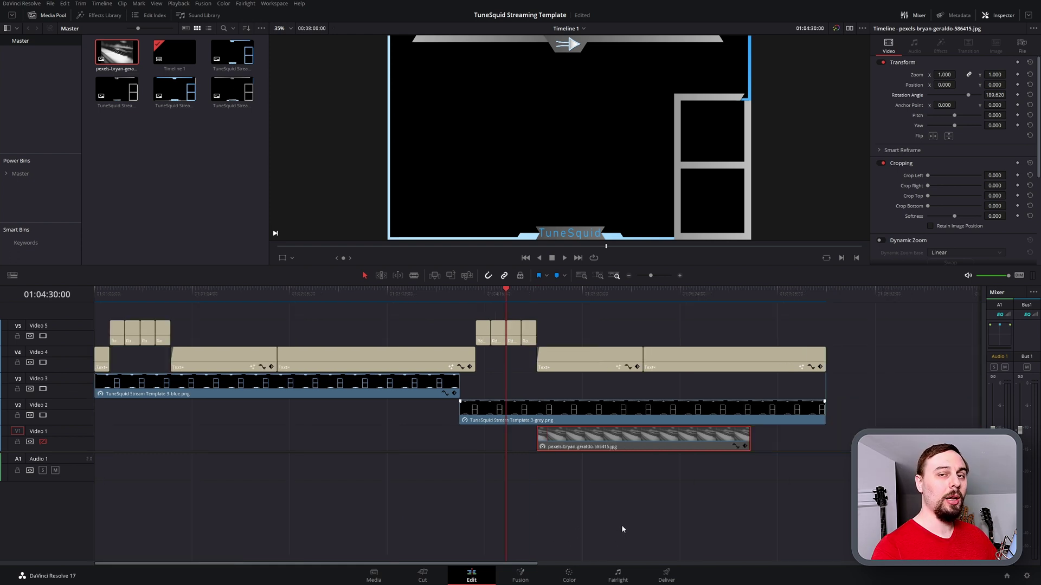
On the Deliver page, keep GoPro CineForm with RGB 16-bit and enable Export Alpha
left_click(666, 575)
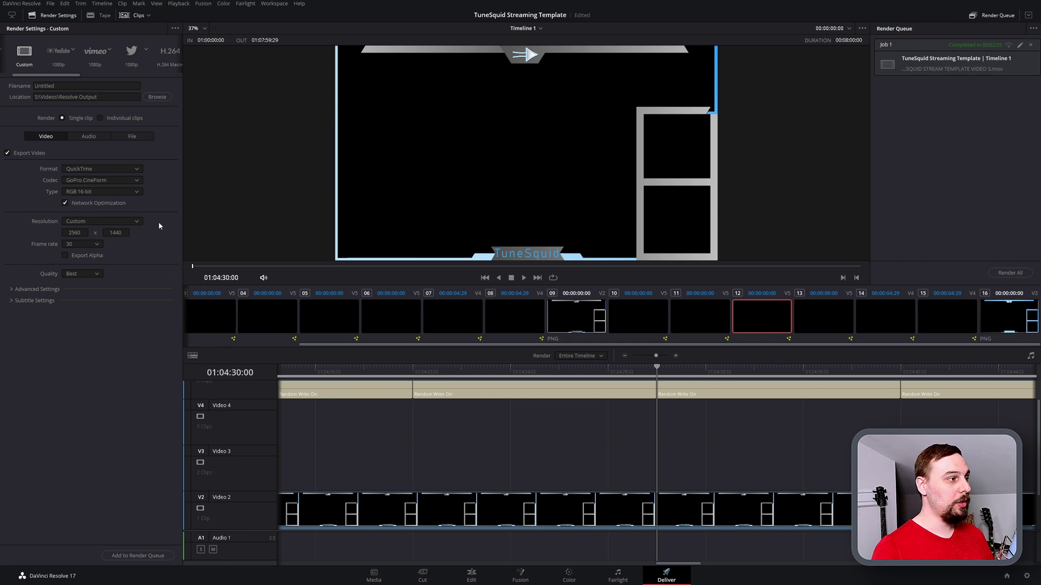
left_click(124, 183)
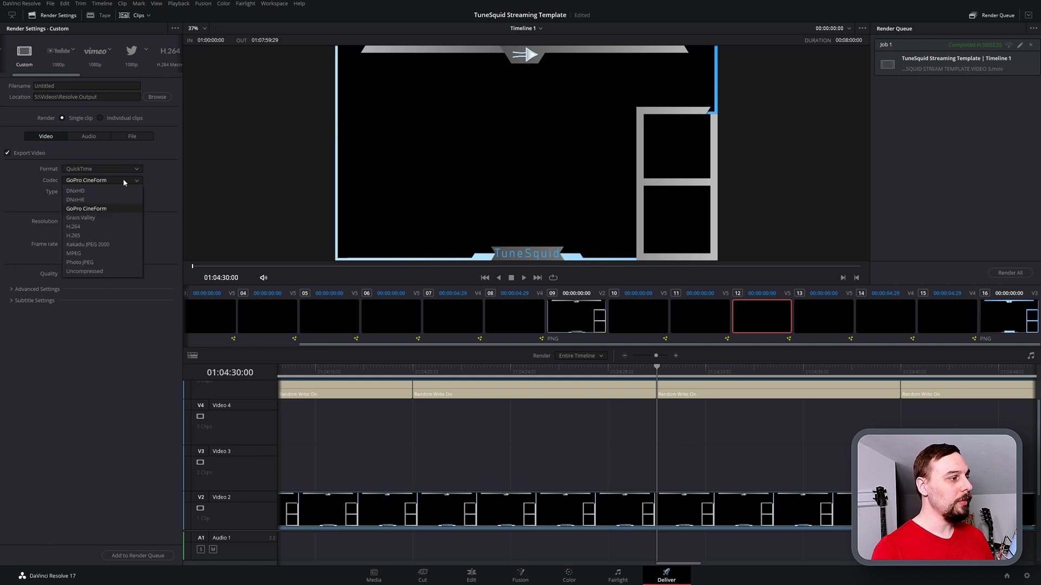
left_click(123, 182)
left_click(115, 193)
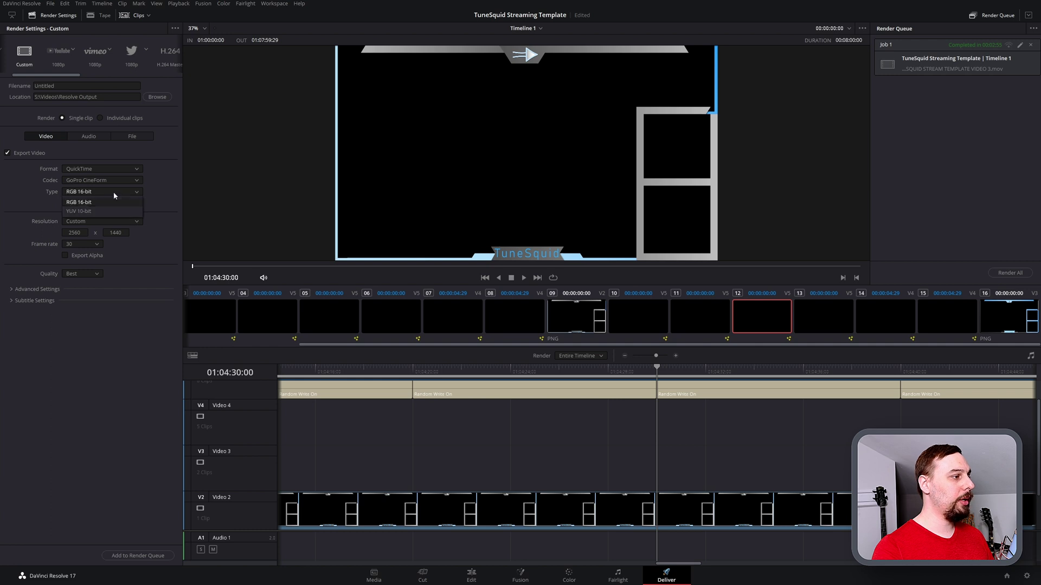
left_click(119, 204)
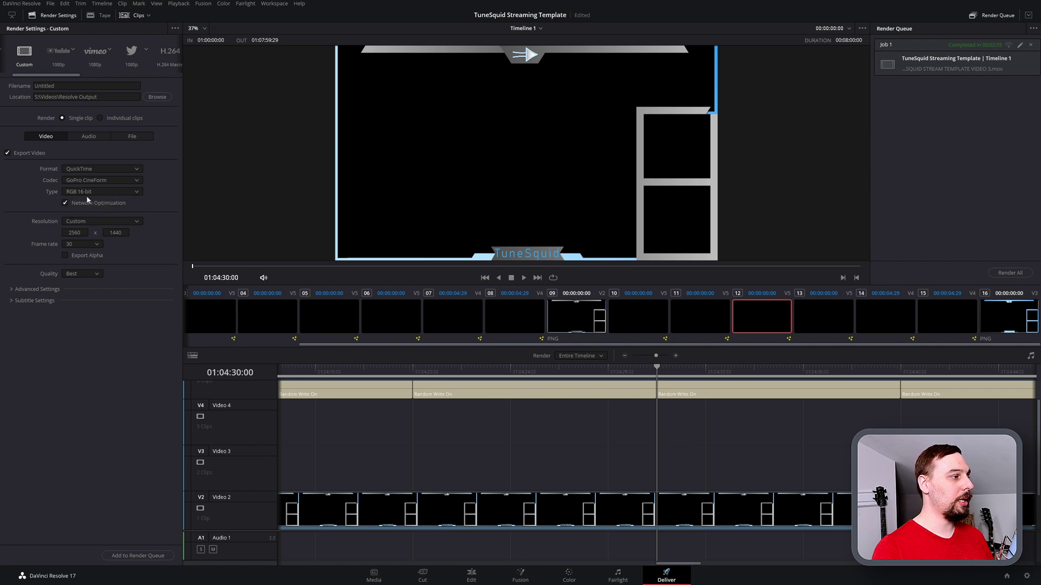
left_click(66, 256)
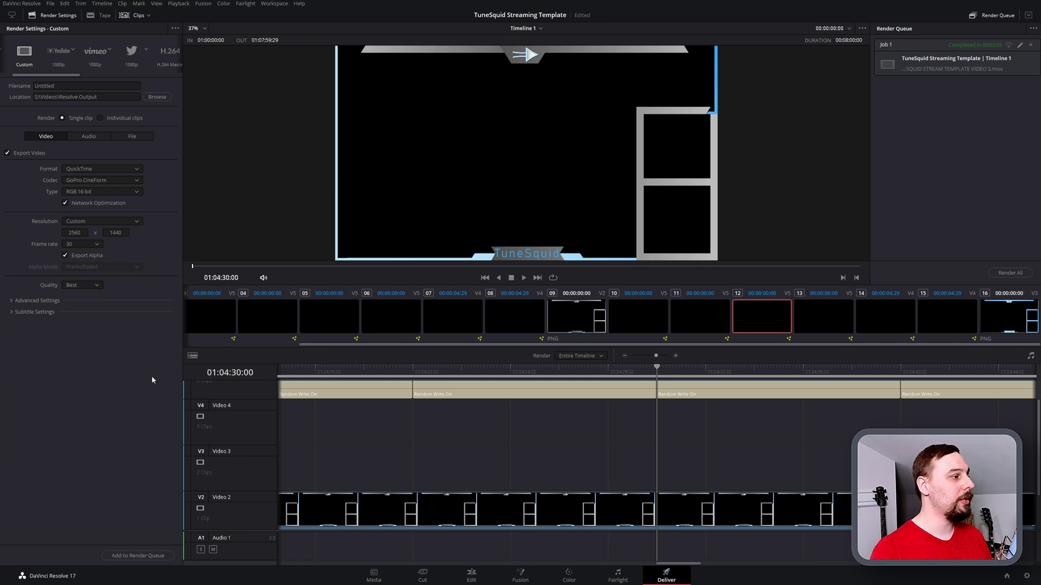
Try DNxHR 444 12-bit, then revert to GoPro CineForm RGB 16-bit with Export Alpha ticked
left_click(137, 180)
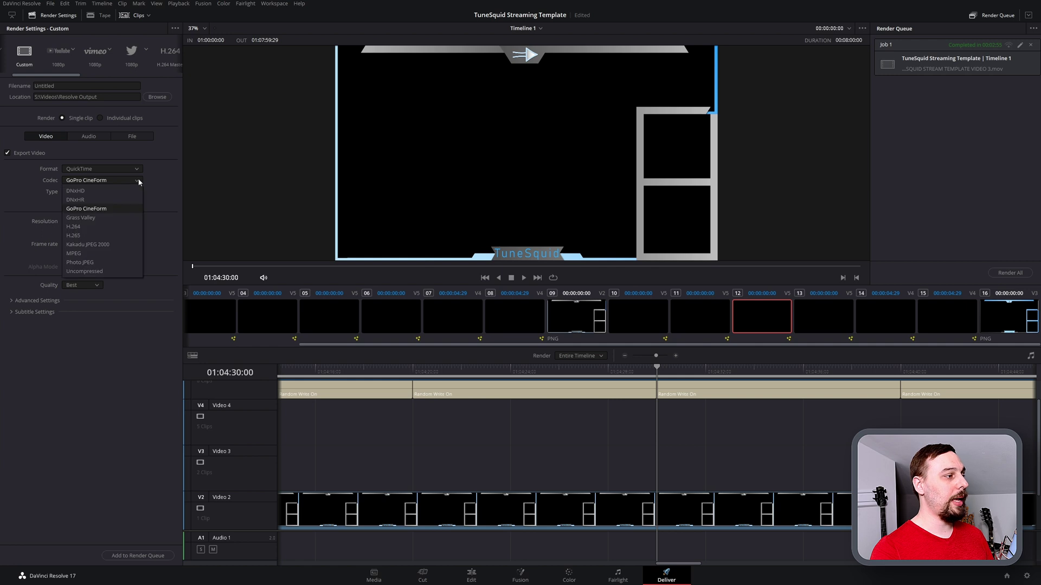
left_click(103, 205)
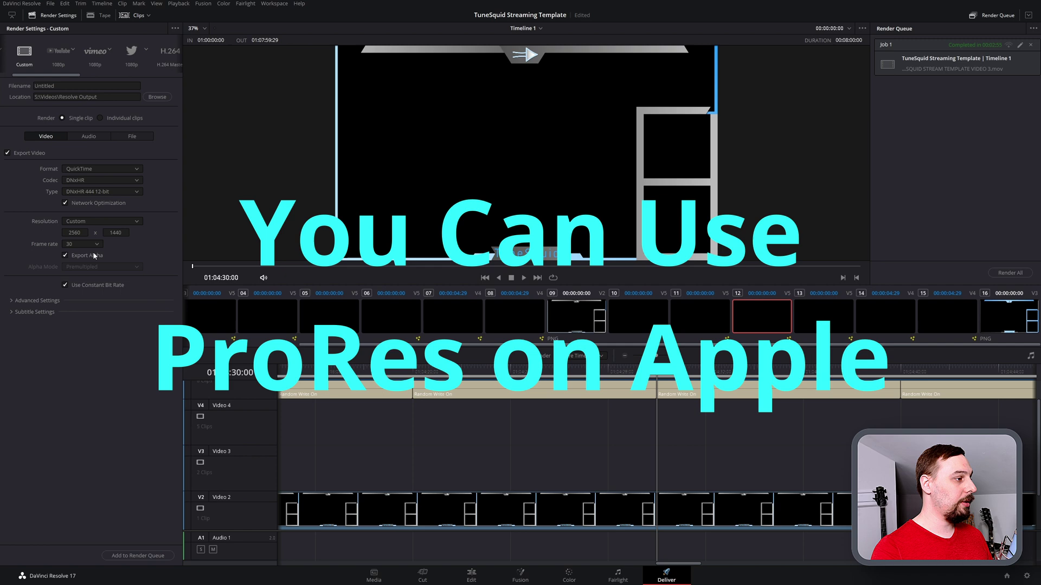
left_click(140, 182)
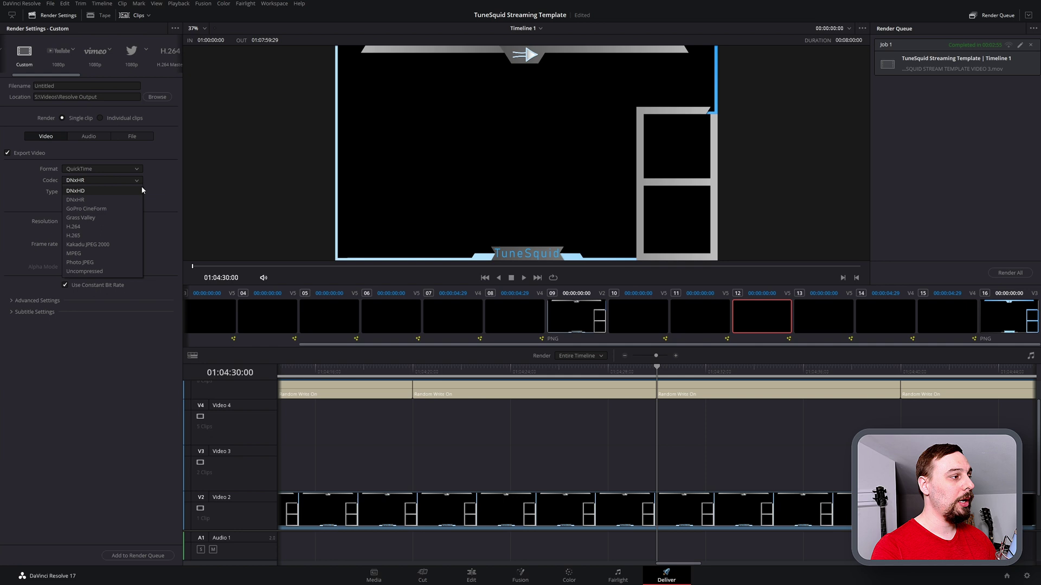
left_click(119, 209)
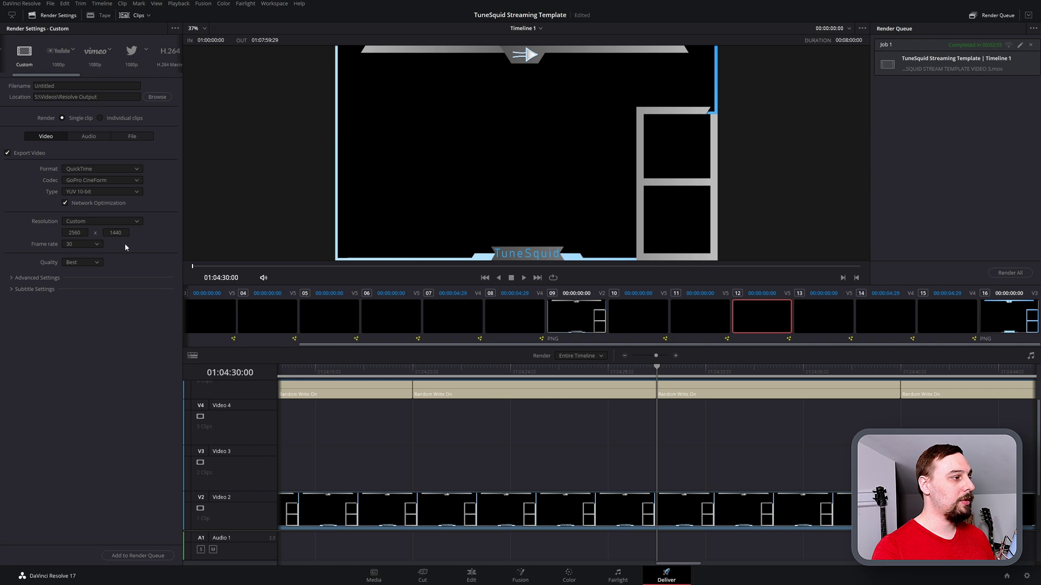
left_click(107, 193)
left_click(106, 203)
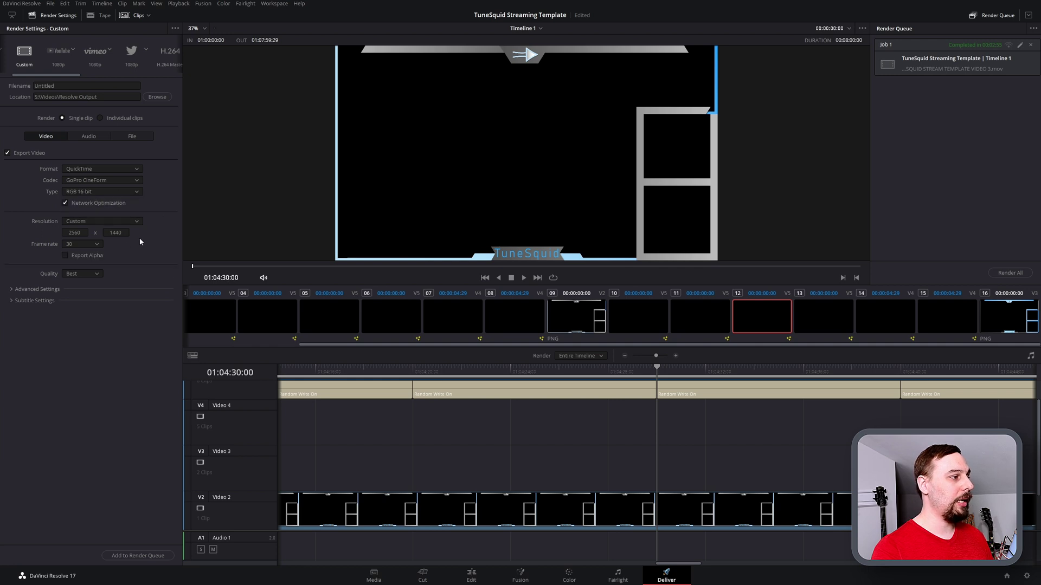
left_click(91, 256)
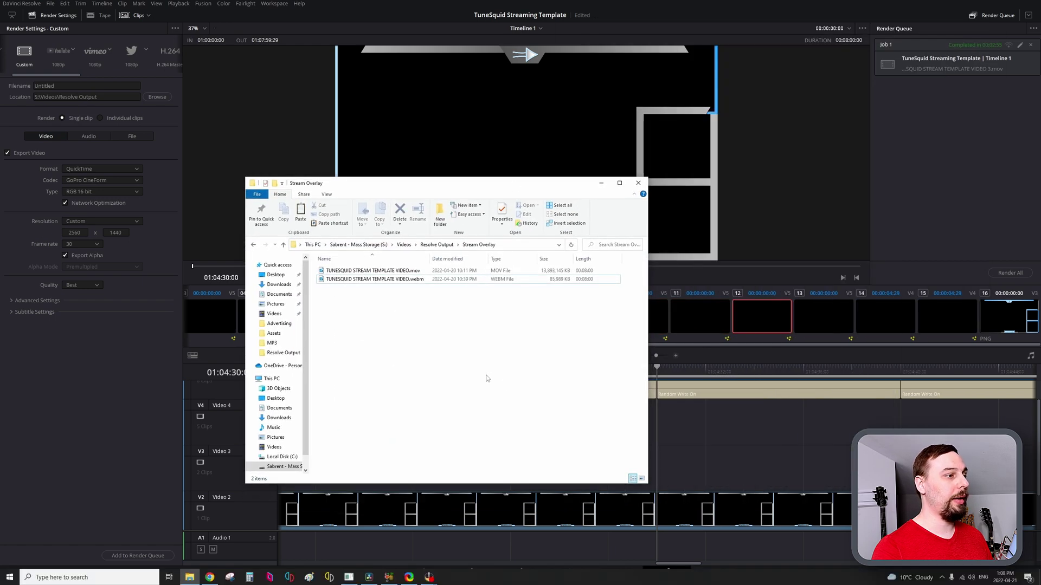
Compare the 13.2 GB .mov export with the 83.9 MB .webm file sizes
key("Up")
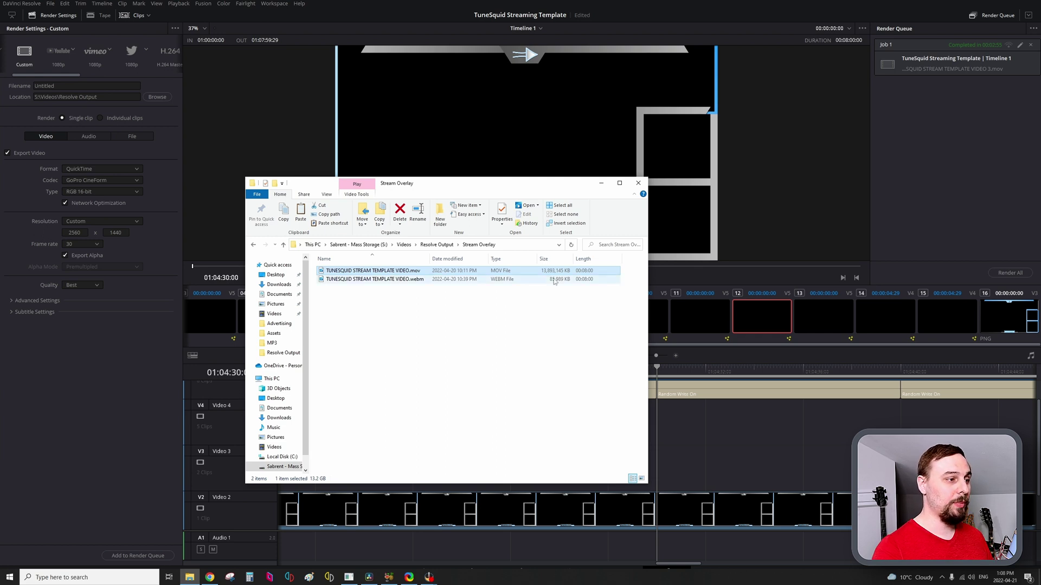
left_click(379, 279)
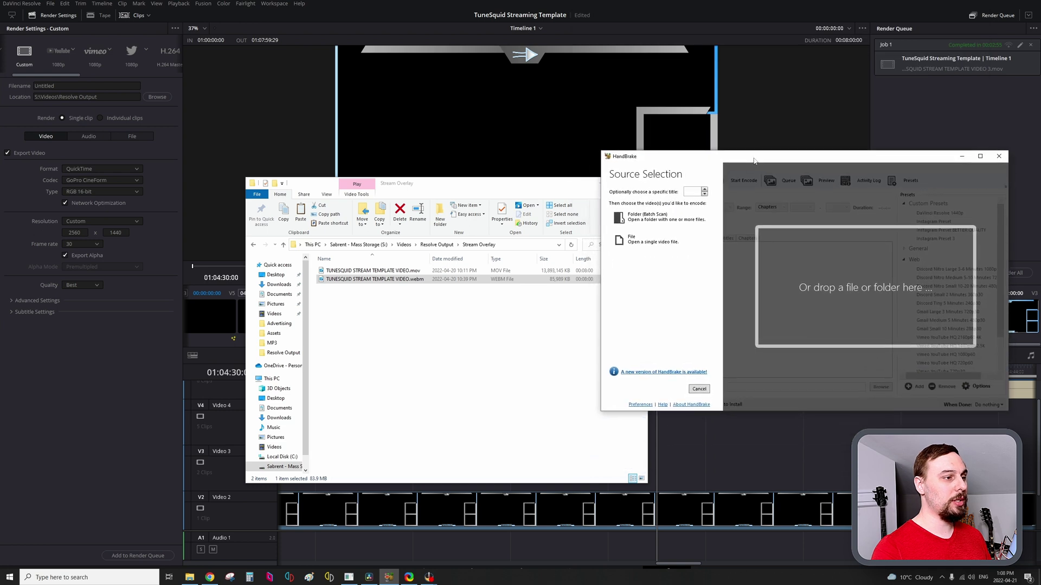
Load TUNESQUID STREAM TEMPLATE VIDEO.mov into HandBrake as the source
left_click(410, 282)
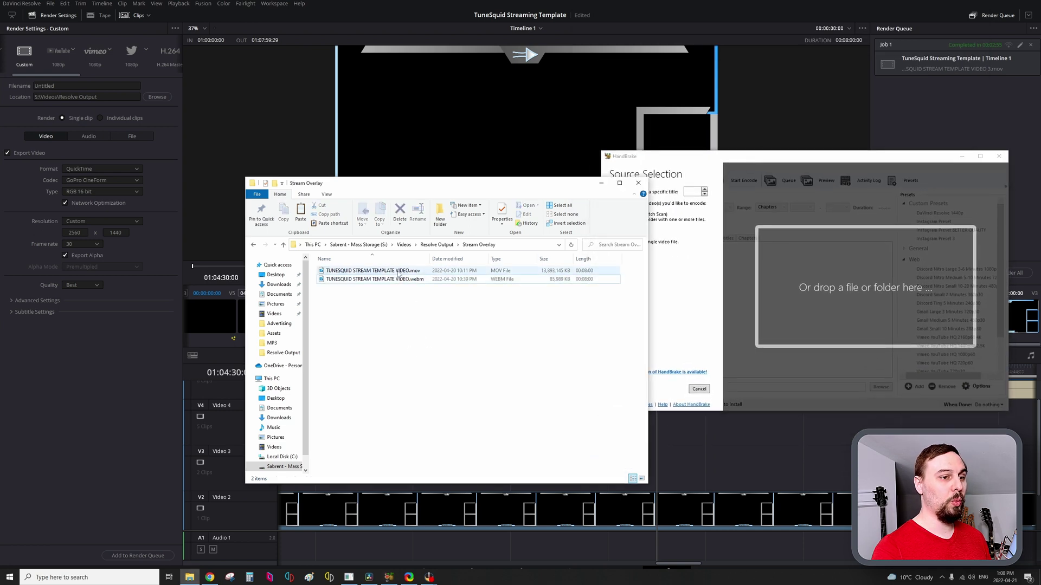
left_click_drag(400, 271, 909, 283)
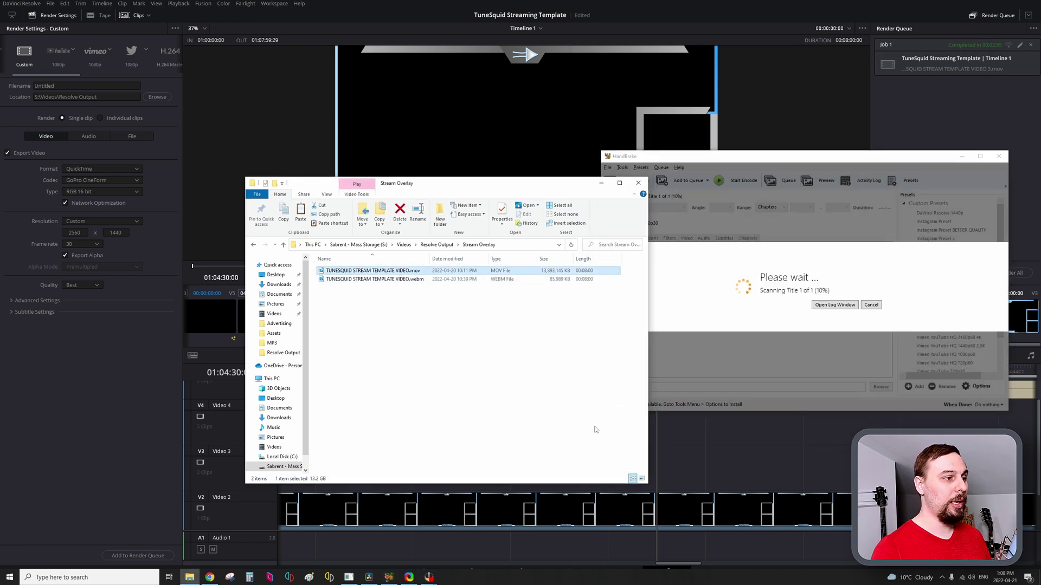
left_click_drag(488, 185, 321, 126)
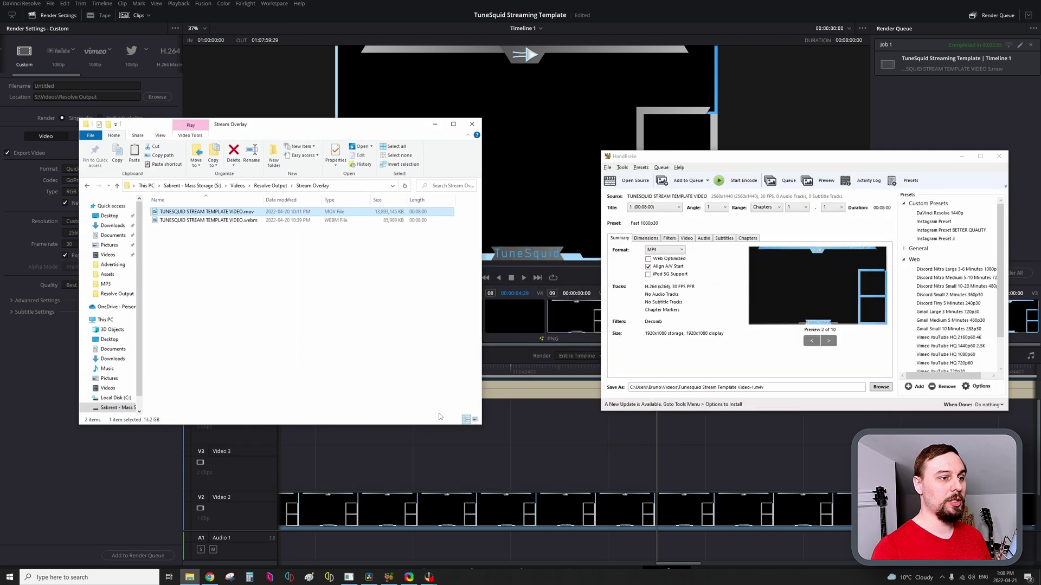
Set HandBrake's output format to WebM and minimise HandBrake
left_click(679, 249)
left_click(675, 274)
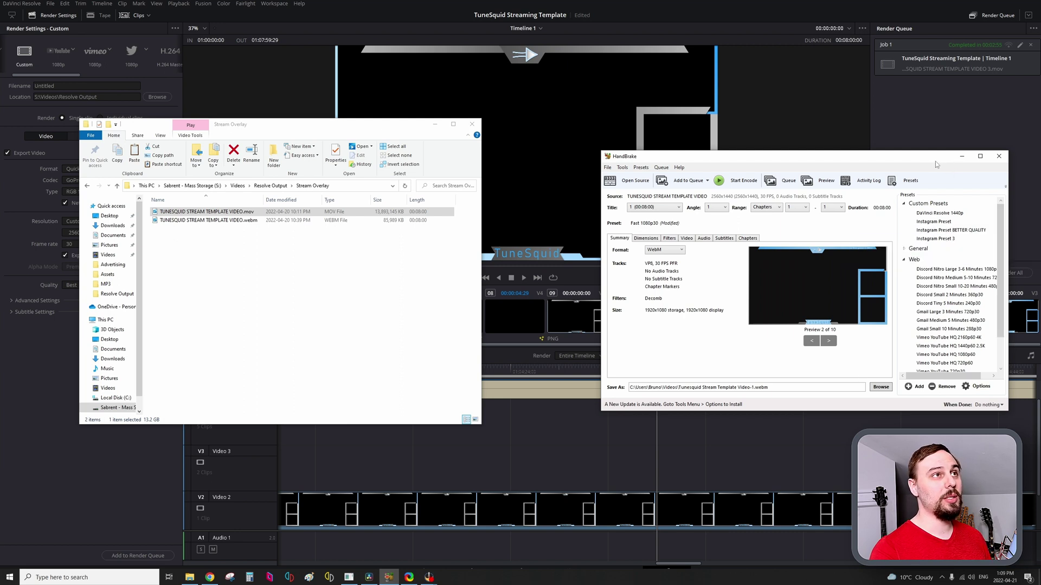
left_click(963, 158)
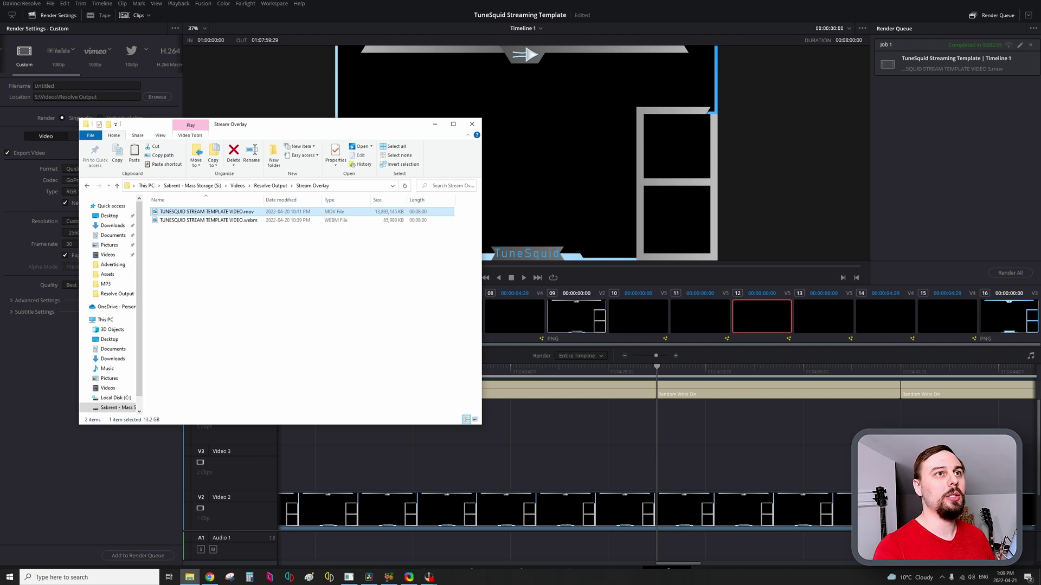
Glance at shutterencoder.com in Chrome, minimise the browser, and switch to ShareX
key("alt+Tab")
left_click_drag(727, 5, 938, 86)
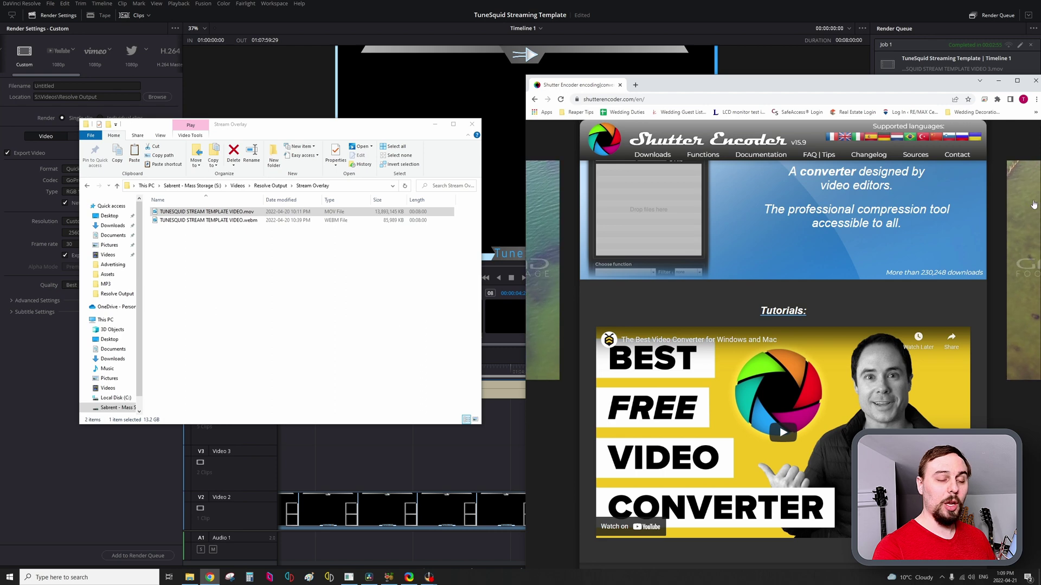
left_click(998, 82)
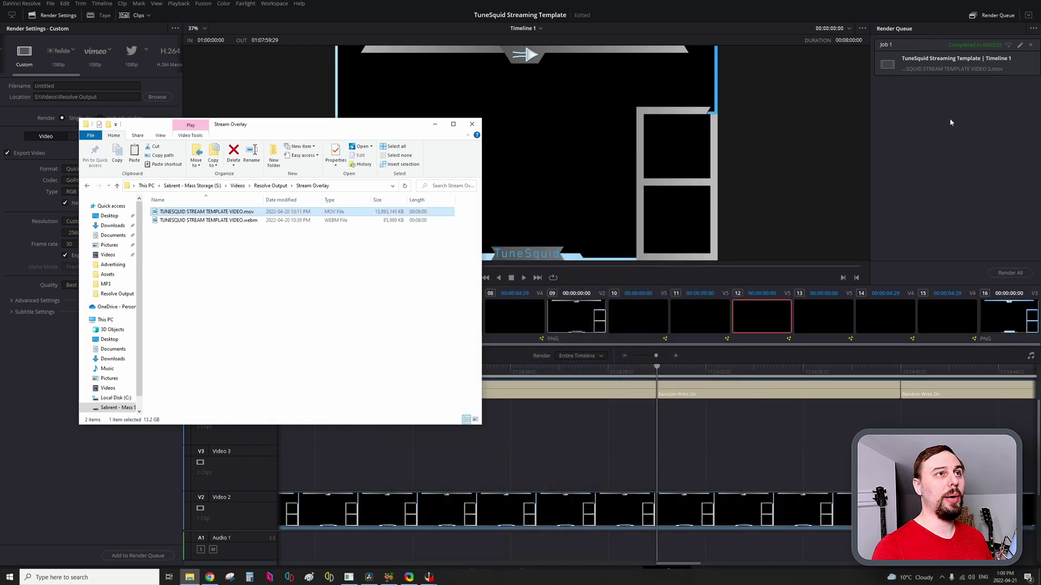
key("alt+Tab")
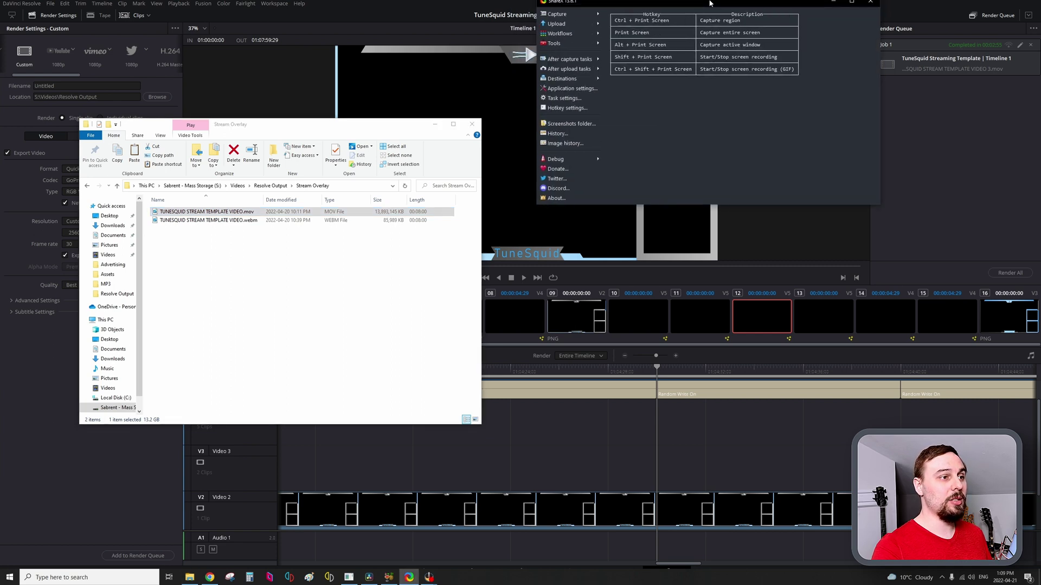
Move the ShareX window down and launch Tools > Video converter
left_click_drag(776, 36, 680, 185)
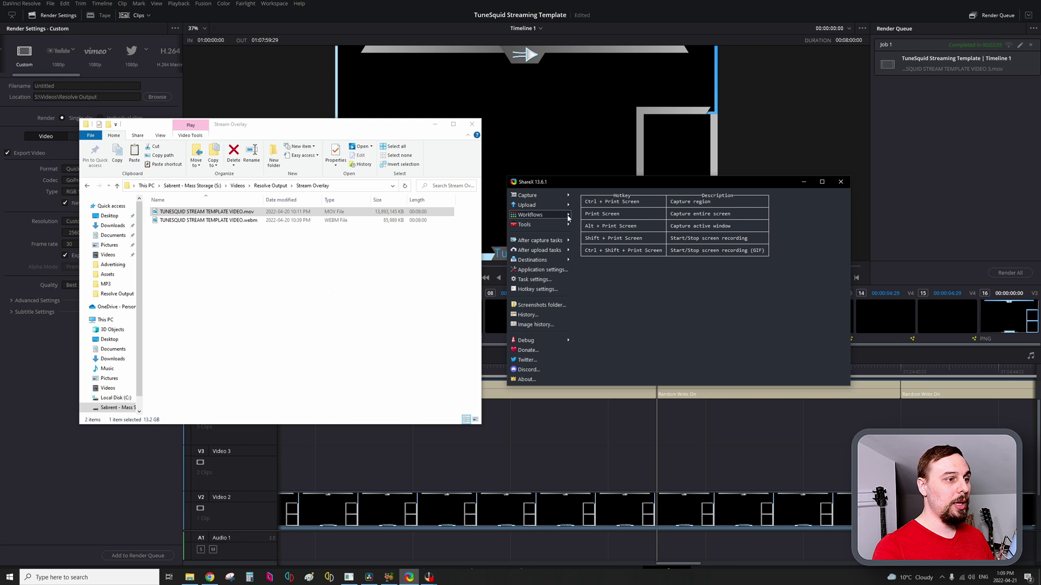
mouse_move(572, 226)
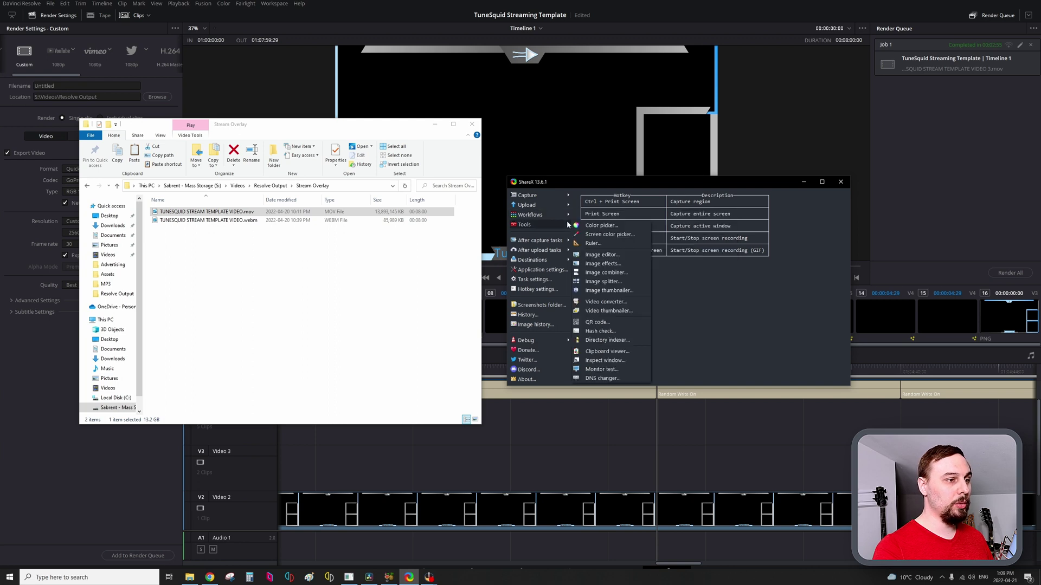
left_click(629, 303)
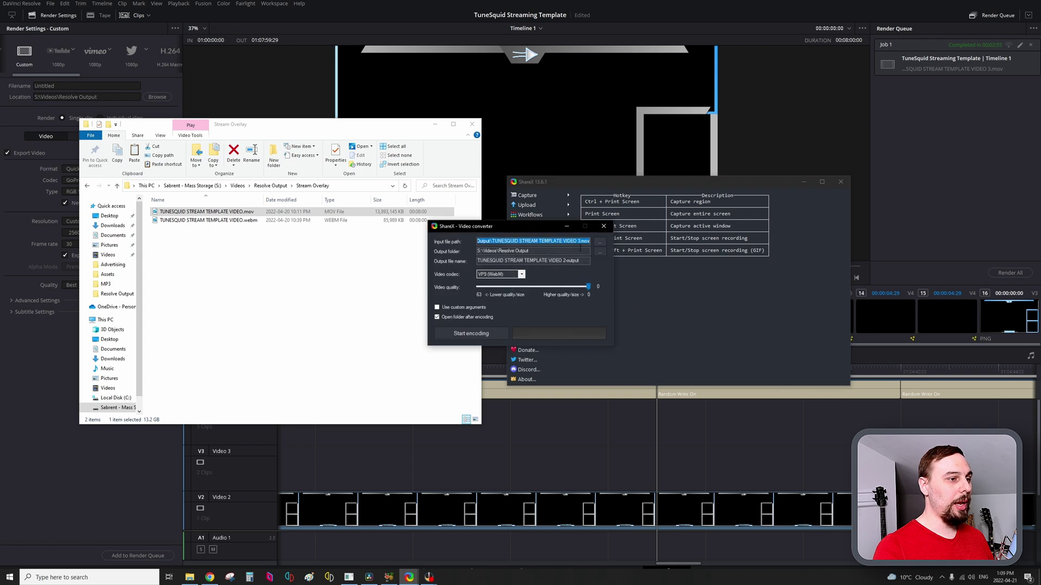
Check the converter's input .mov file and output folder, then expand the Video codec list
left_click(600, 242)
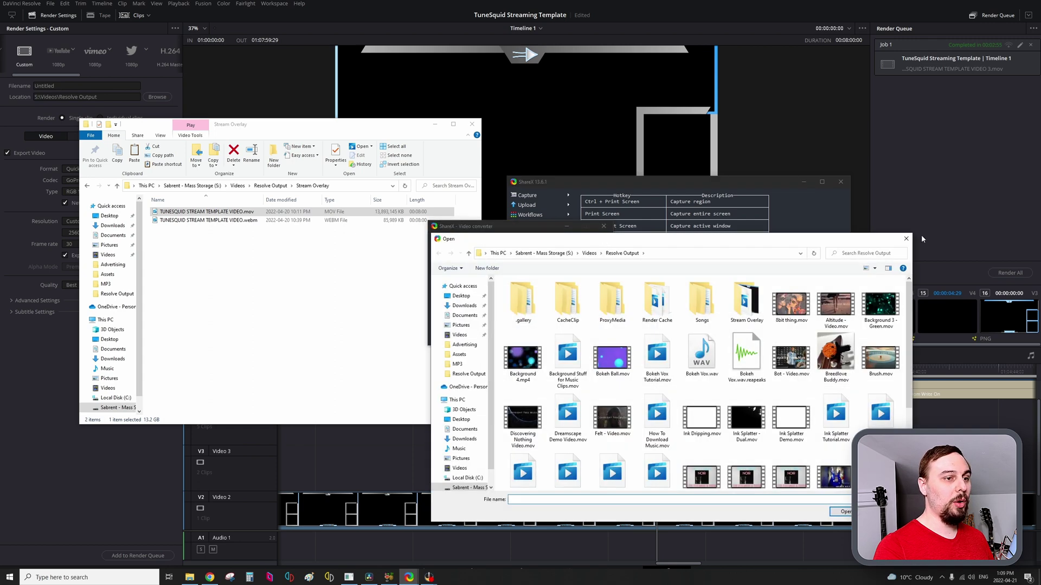
left_click(905, 239)
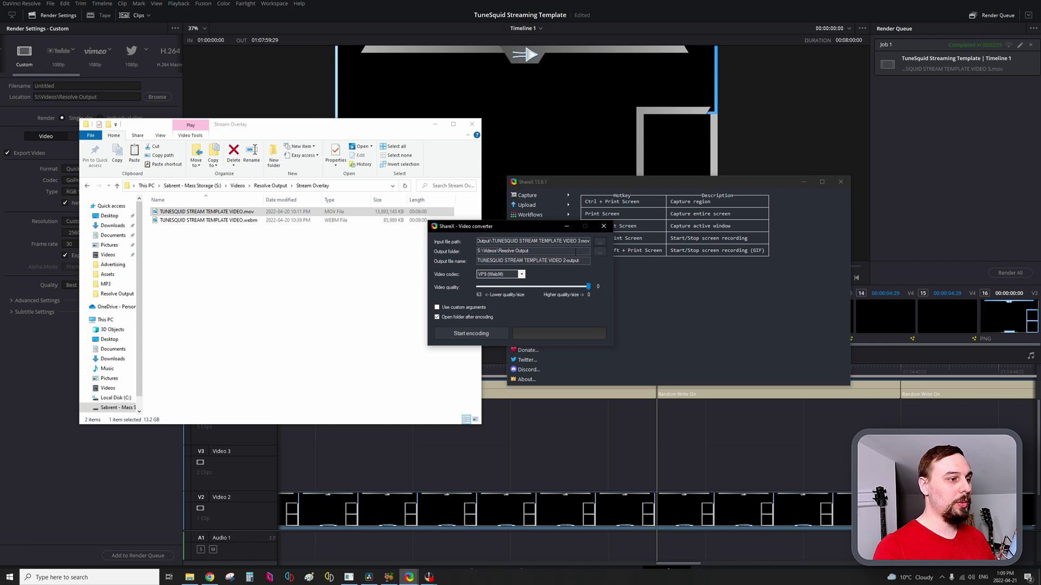
left_click(599, 252)
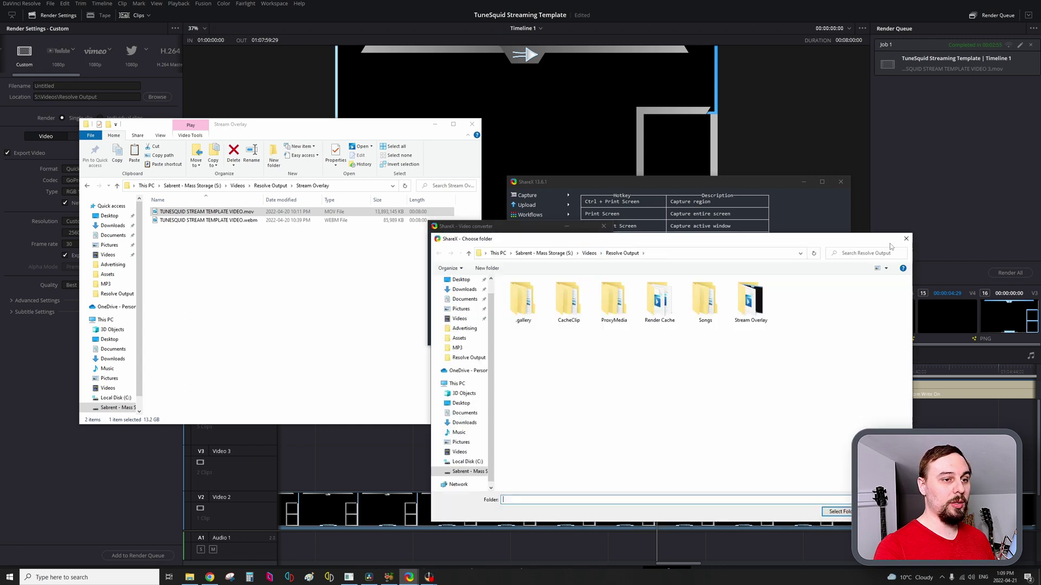
left_click(904, 240)
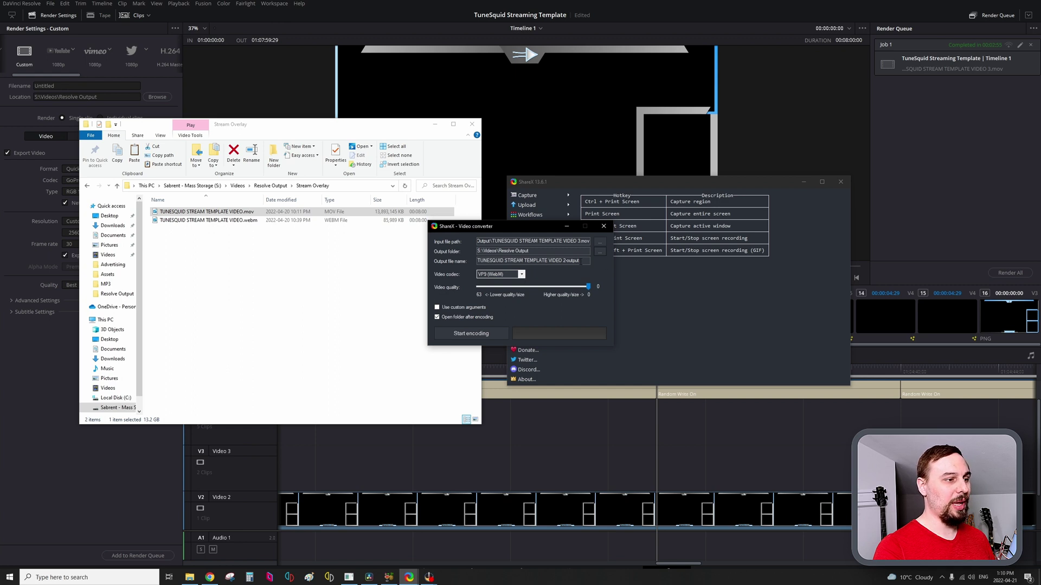
left_click(522, 275)
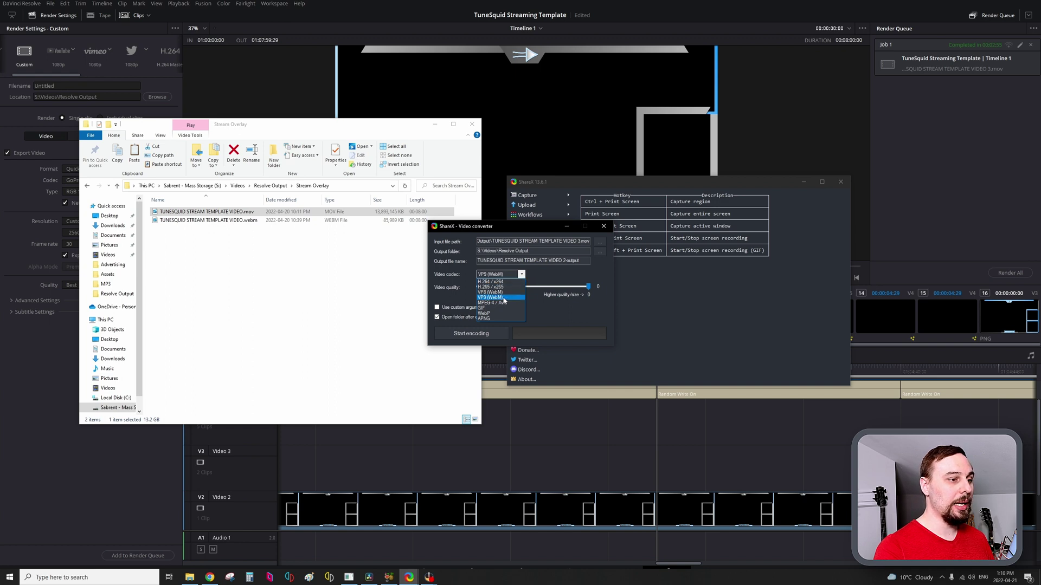
Keep VP9 (WebM) as the codec and slide video quality to 0
left_click(568, 292)
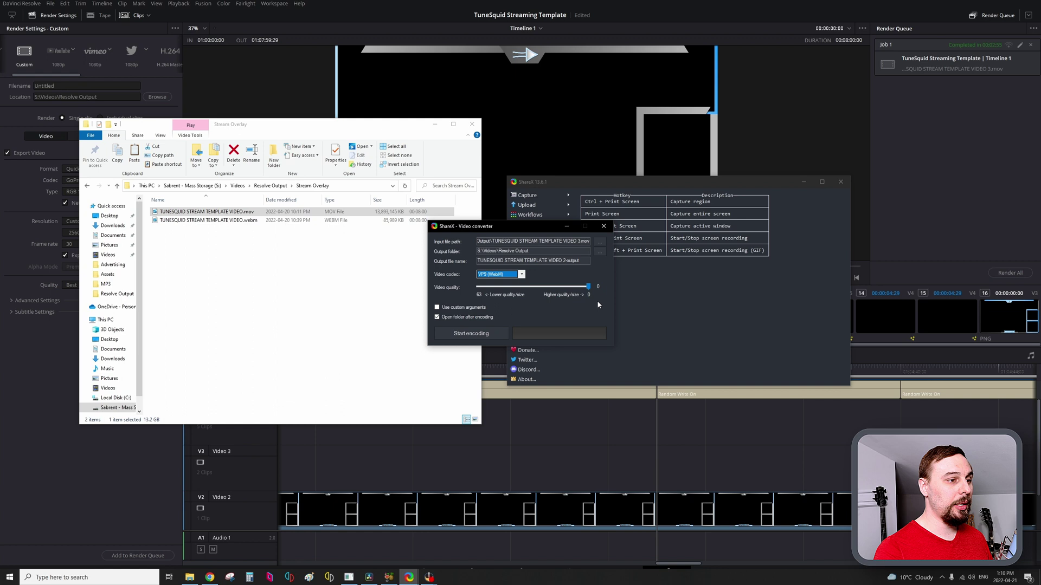
left_click_drag(591, 292, 599, 292)
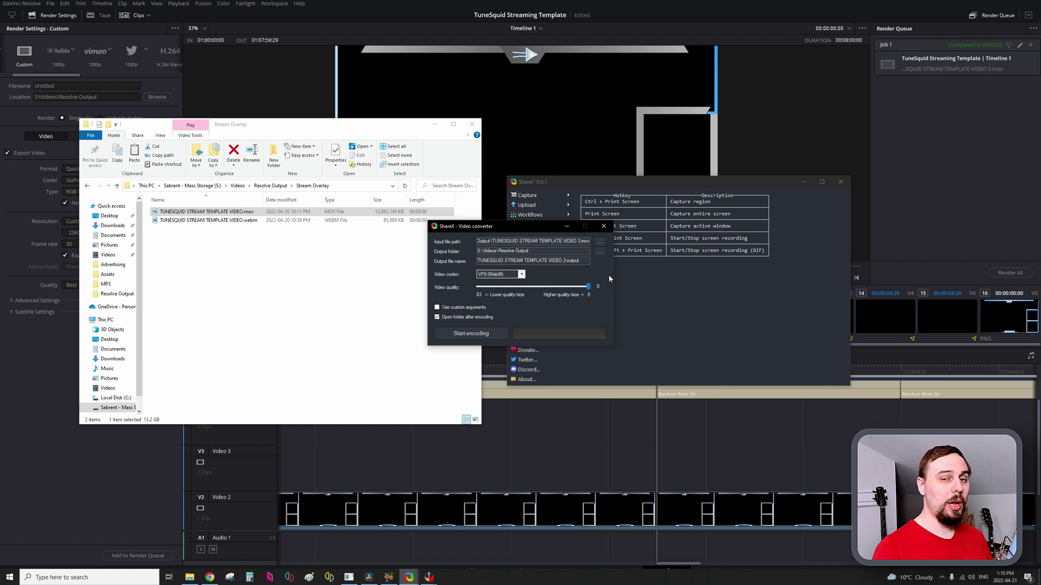